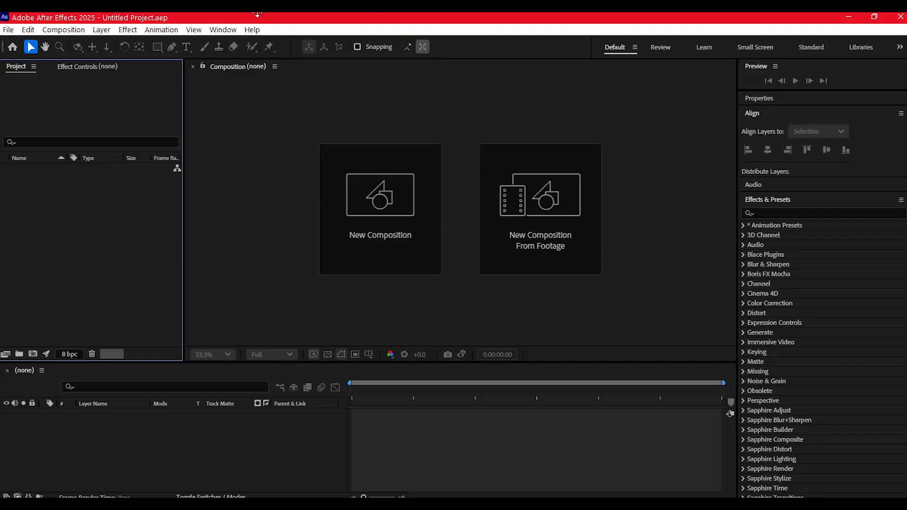
Import the Taking Head_1.mp4 green-screen clip into the empty project via File > Import > File
click(9, 30)
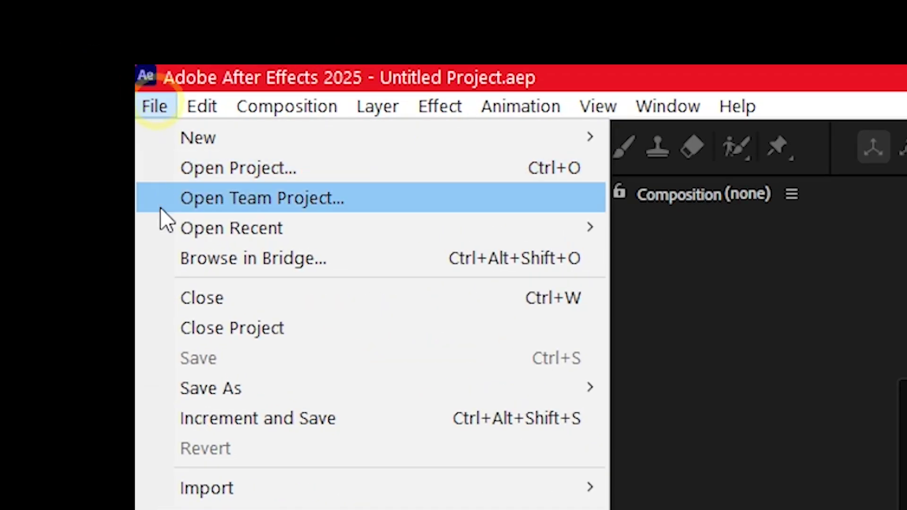
mouse_move(28, 192)
click(609, 240)
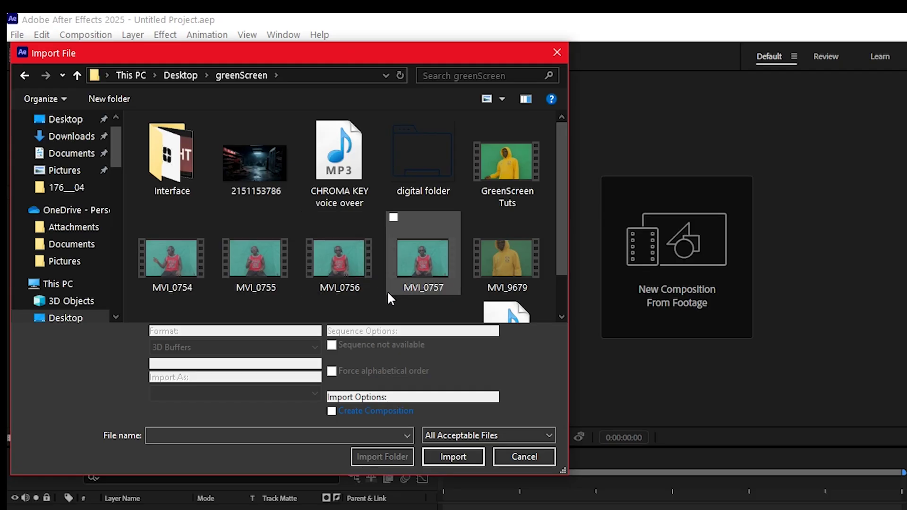
scroll(389, 295, down, 3)
click(468, 71)
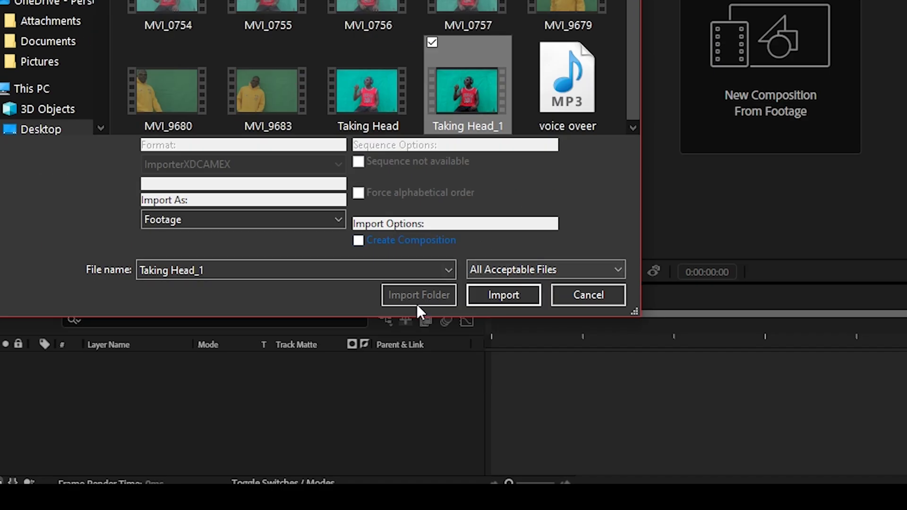
click(453, 457)
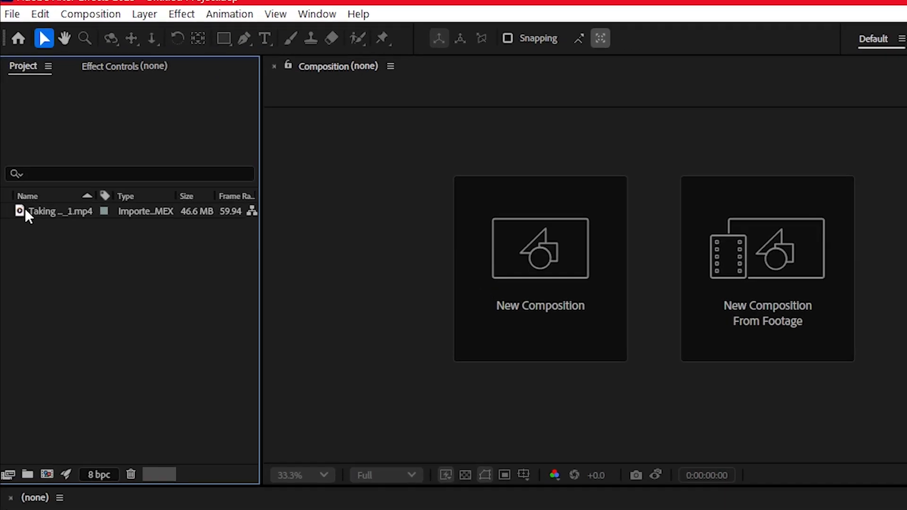
Build a new Taking Head_1 composition matching the clip's footage settings
drag(19, 208, 38, 472)
drag(284, 218, 298, 222)
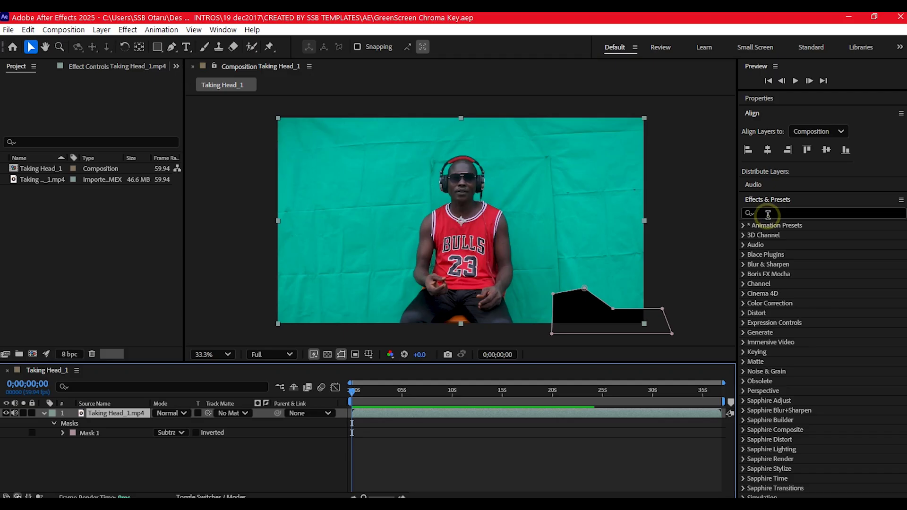
Search Effects & Presets for 'keyligh' and apply Keylight (1.2) to the Taking Head_1.mp4 layer
click(769, 214)
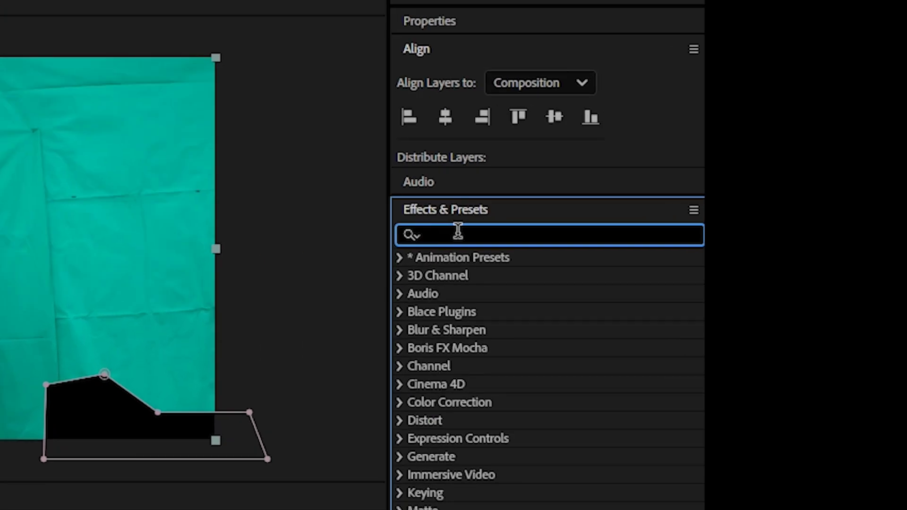
text(keyligh)
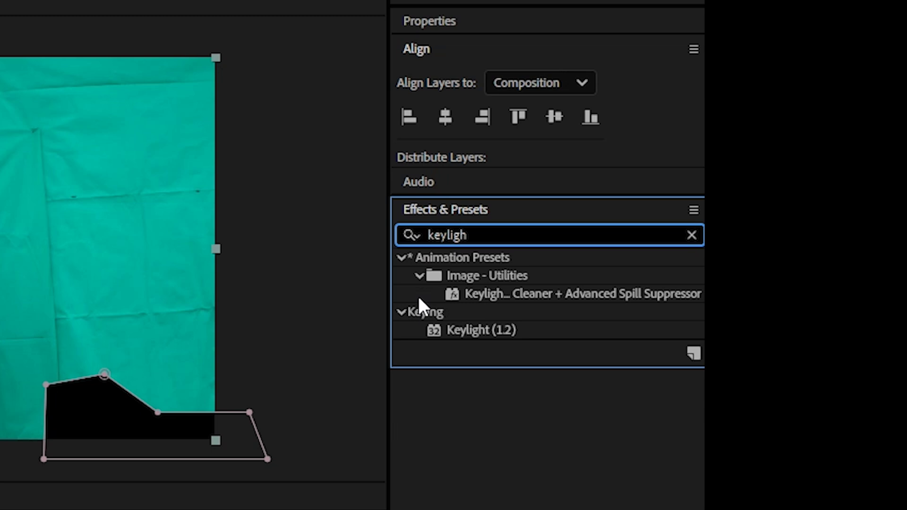
click(467, 330)
drag(465, 328, 130, 416)
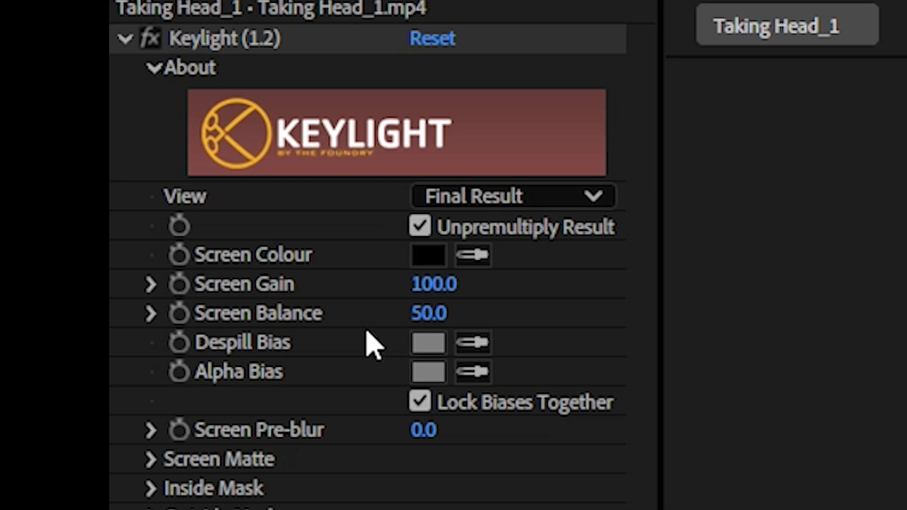
Sample the green backdrop with Keylight's Screen Colour eyedropper to key it out
click(473, 255)
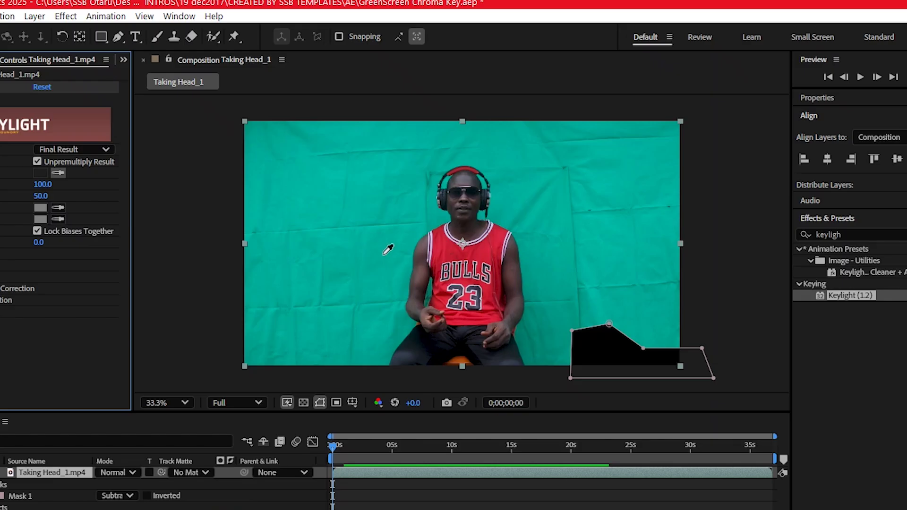
click(388, 252)
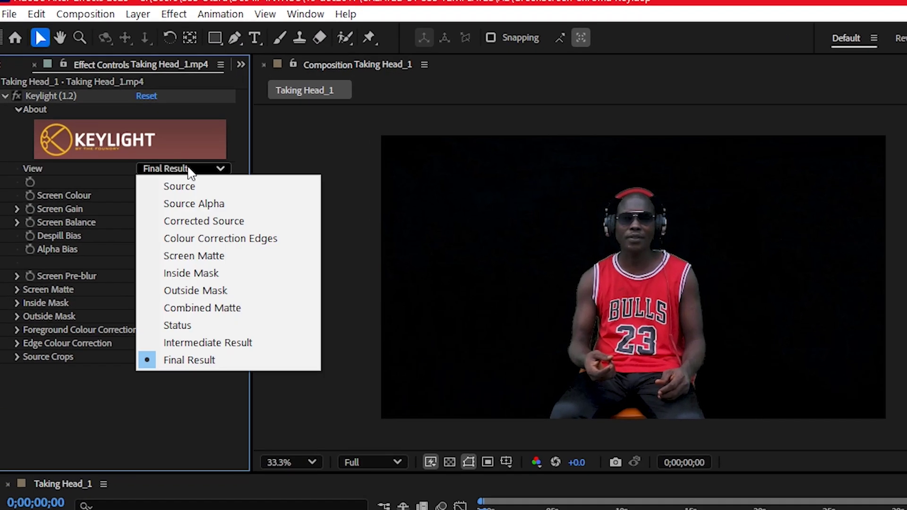
Switch Keylight's View dropdown to Screen Matte
click(211, 256)
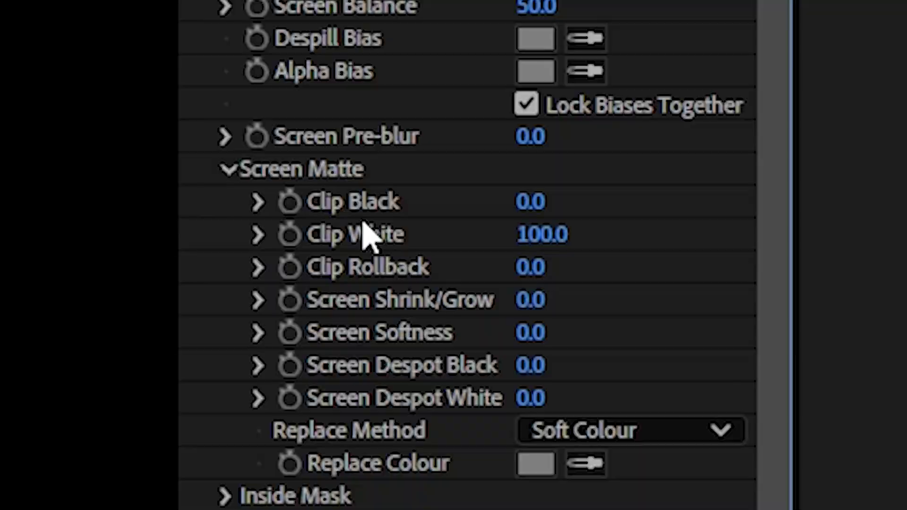
Set the screen matte's Clip Black to 40 and Clip White to 71
mouse_move(520, 202)
mouse_down()
mouse_move(534, 212)
mouse_move(551, 199)
mouse_move(528, 201)
mouse_up()
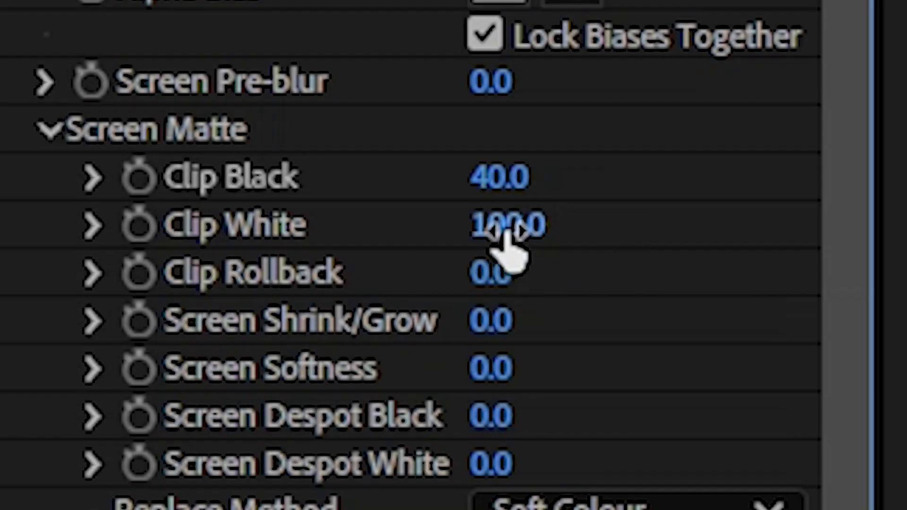
drag(506, 247, 452, 222)
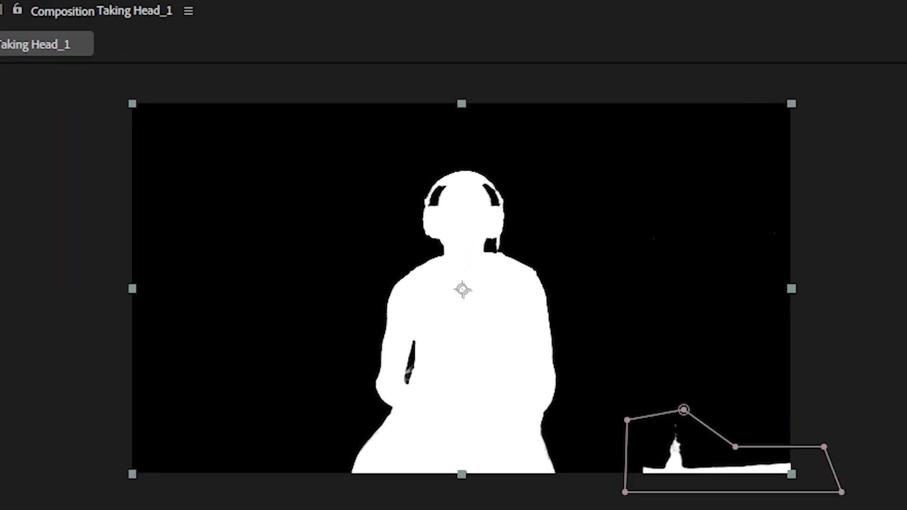
drag(107, 239, 128, 265)
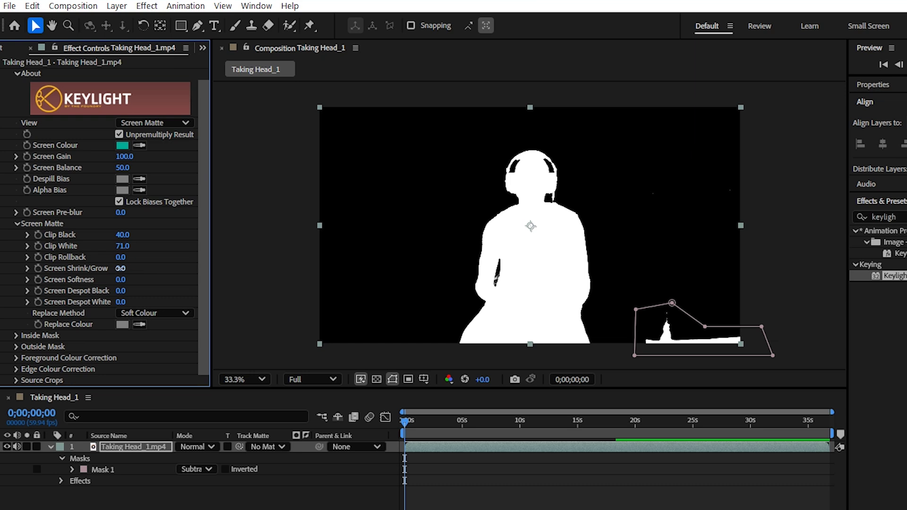
Set Screen Shrink/Grow to 2.0 and Screen Softness to 3
drag(121, 268, 121, 268)
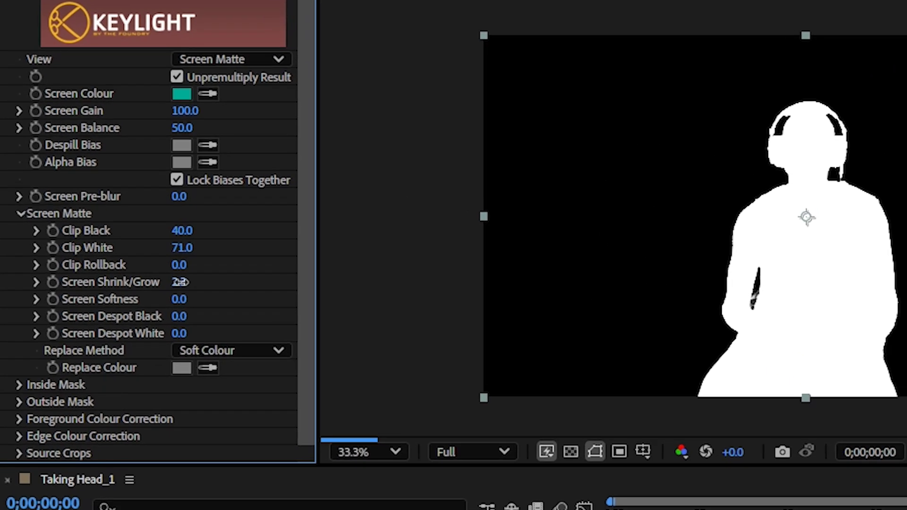
click(121, 267)
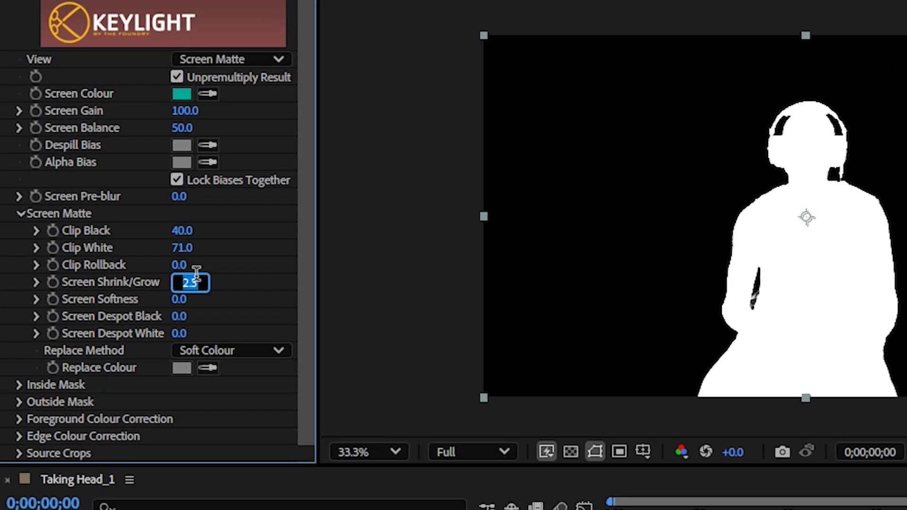
click(229, 279)
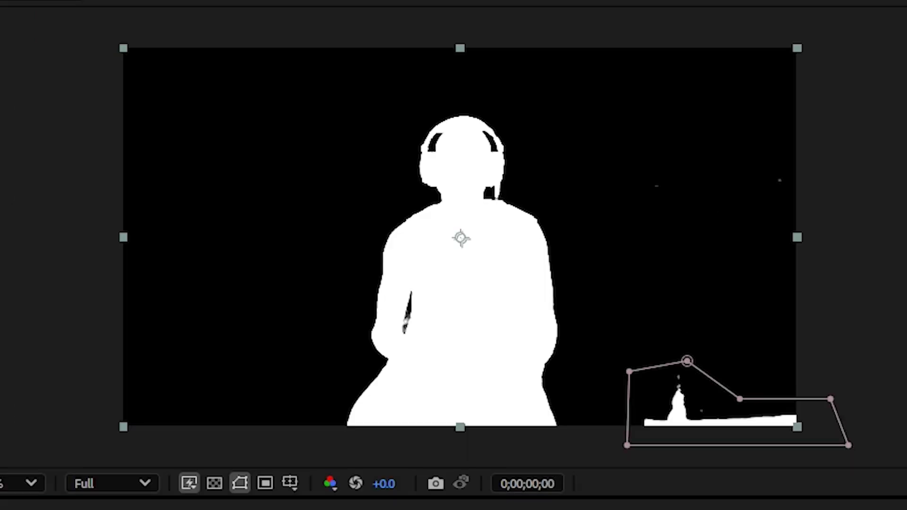
click(227, 281)
text(3)
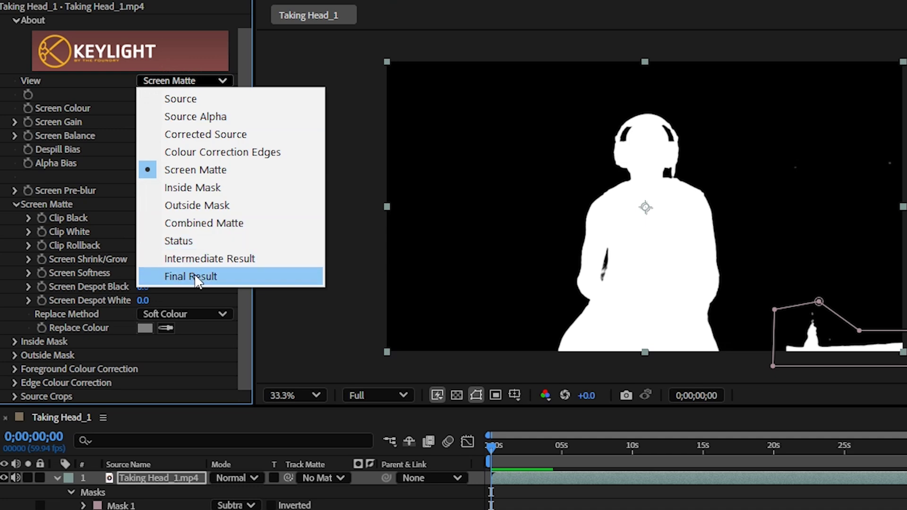
Return View to Final Result and apply the Key Cleaner + Advanced Spill Suppressor preset to the clip
click(194, 276)
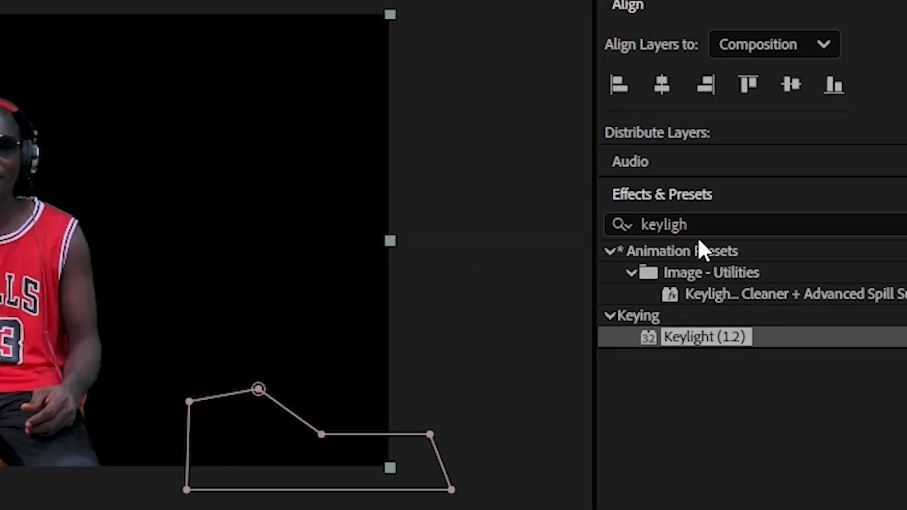
click(632, 219)
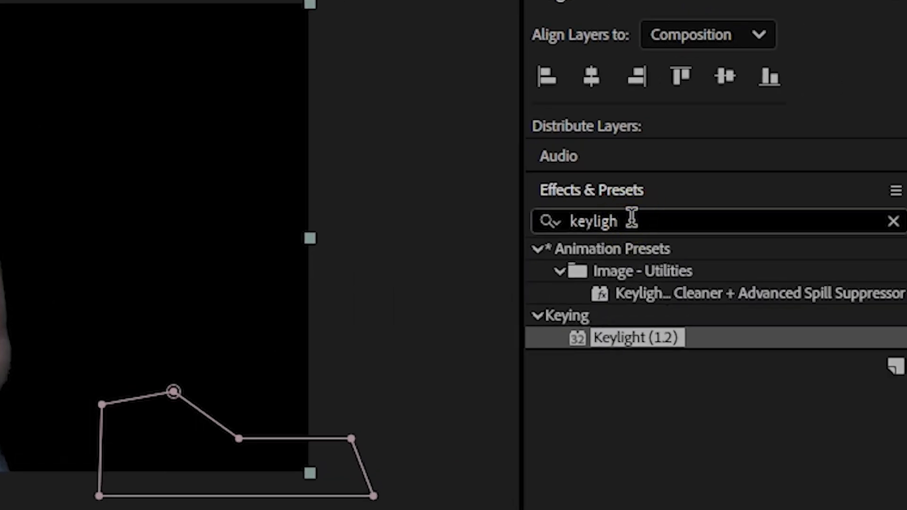
click(657, 291)
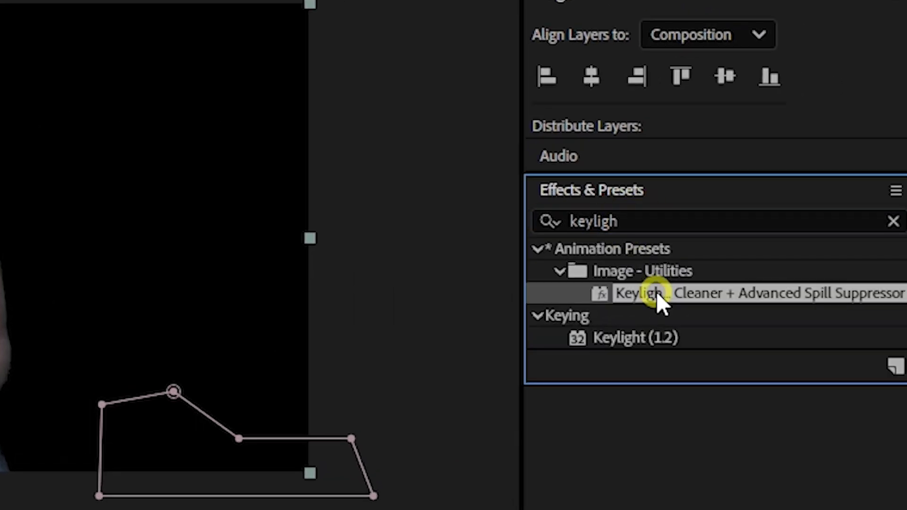
click(709, 286)
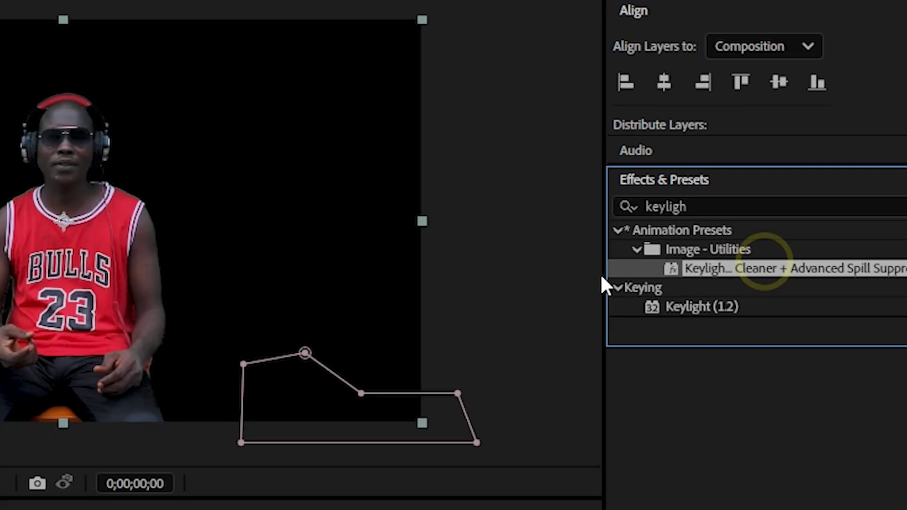
drag(601, 278, 246, 271)
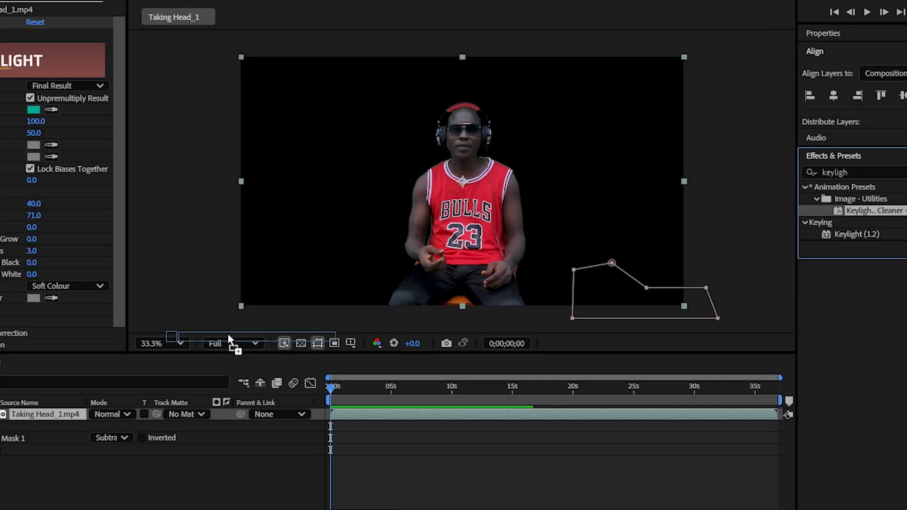
drag(228, 339, 228, 340)
double_click(71, 414)
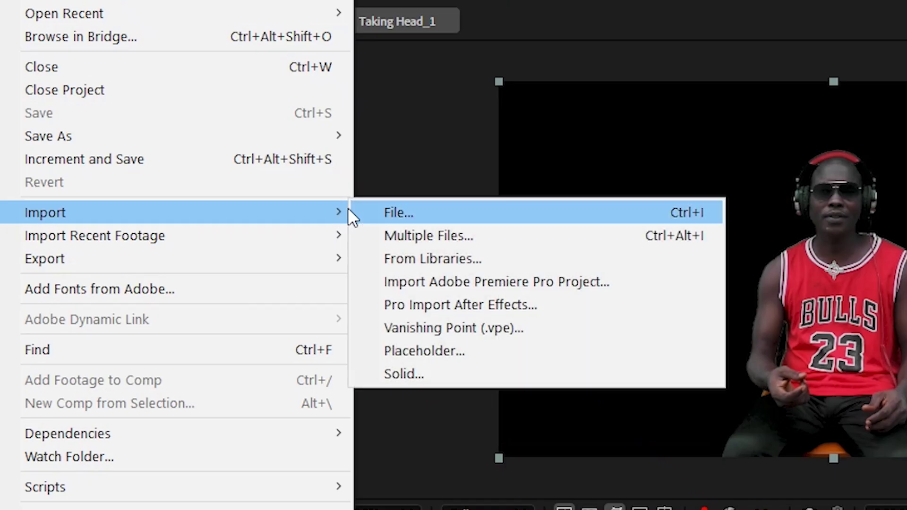
Import 2151153786.jpg and place the store image below the keyed footage layer
click(221, 189)
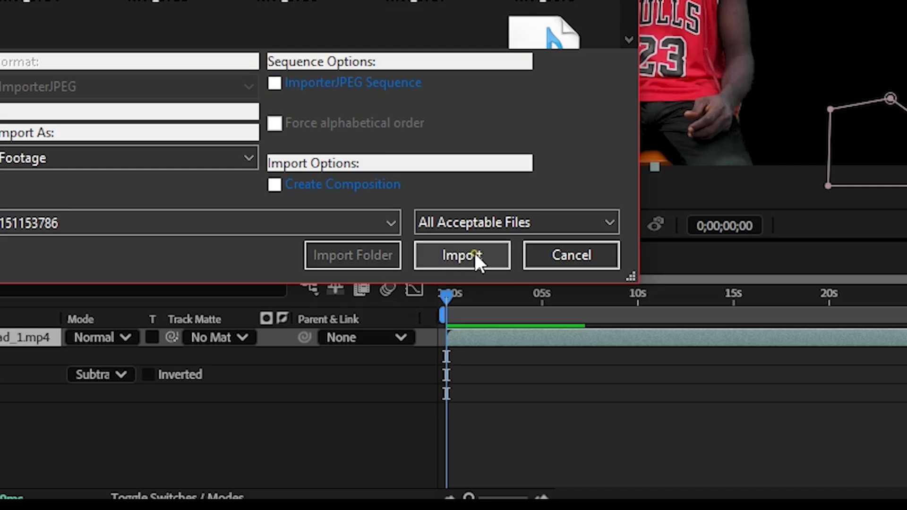
click(475, 253)
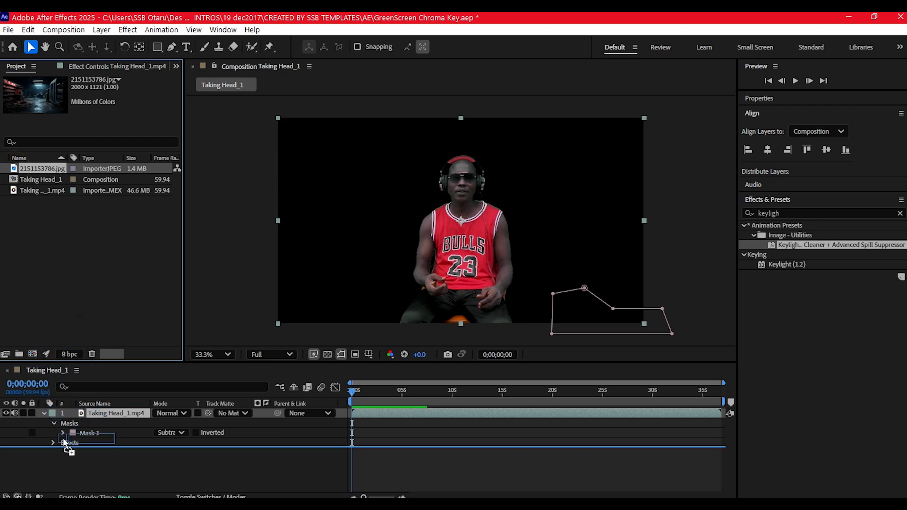
drag(63, 438, 65, 443)
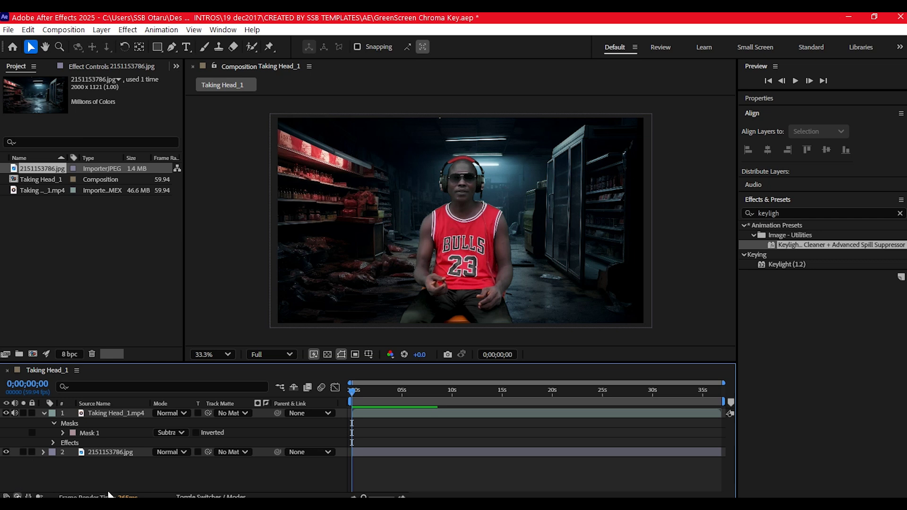
Add a new adjustment layer to the composition
right_click(110, 473)
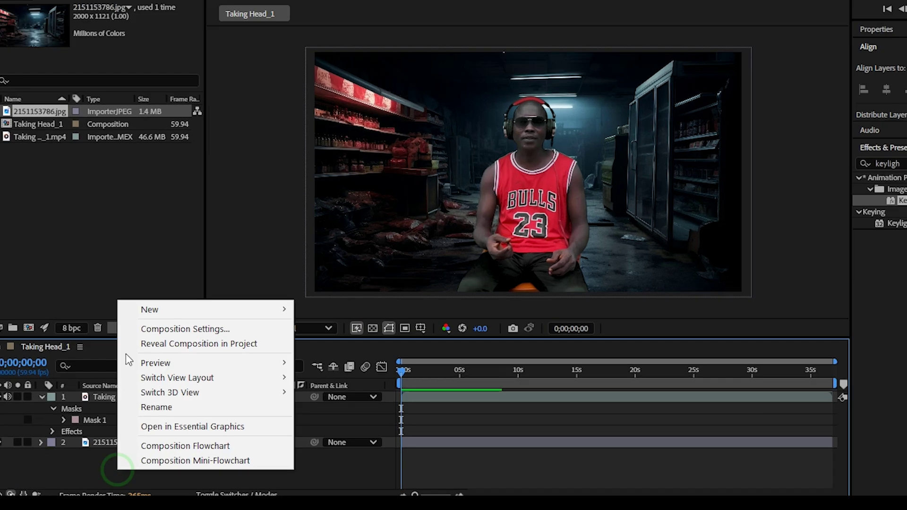
mouse_move(136, 337)
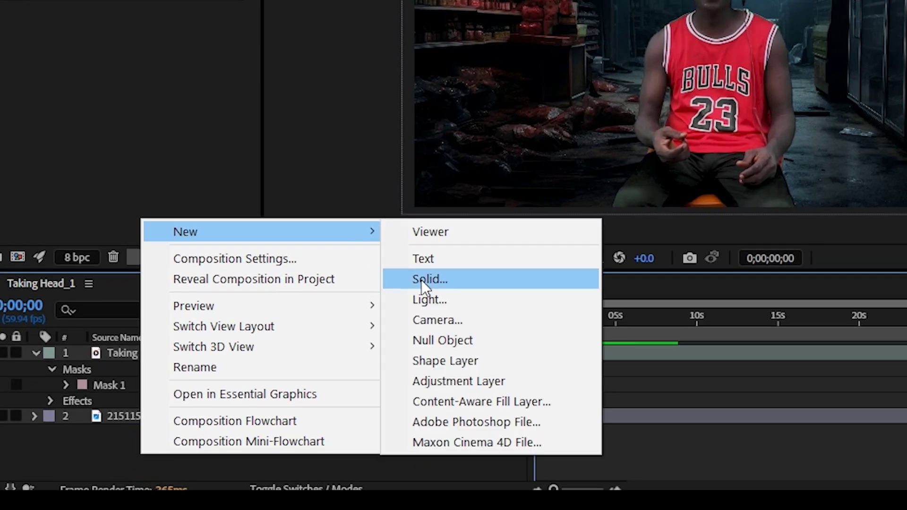
click(442, 379)
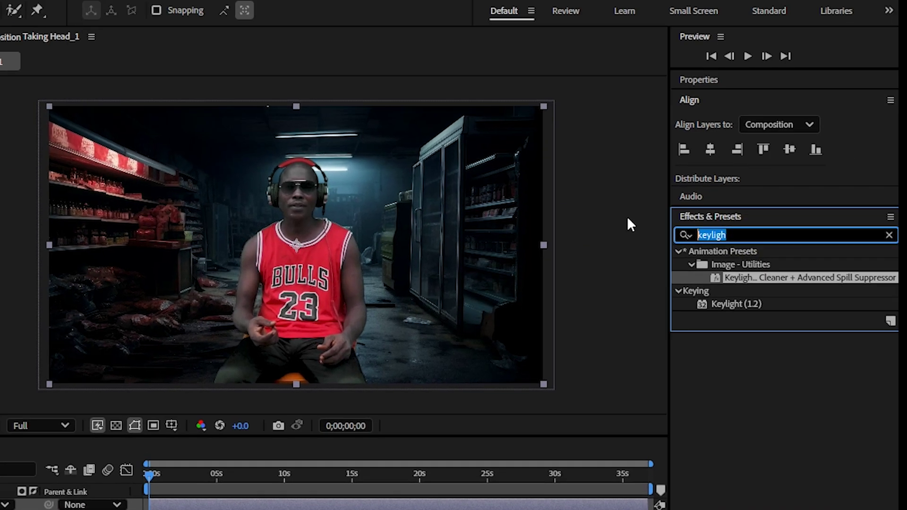
Apply Curves to the adjustment layer and pull the lower RGB curve slightly down
text(curves)
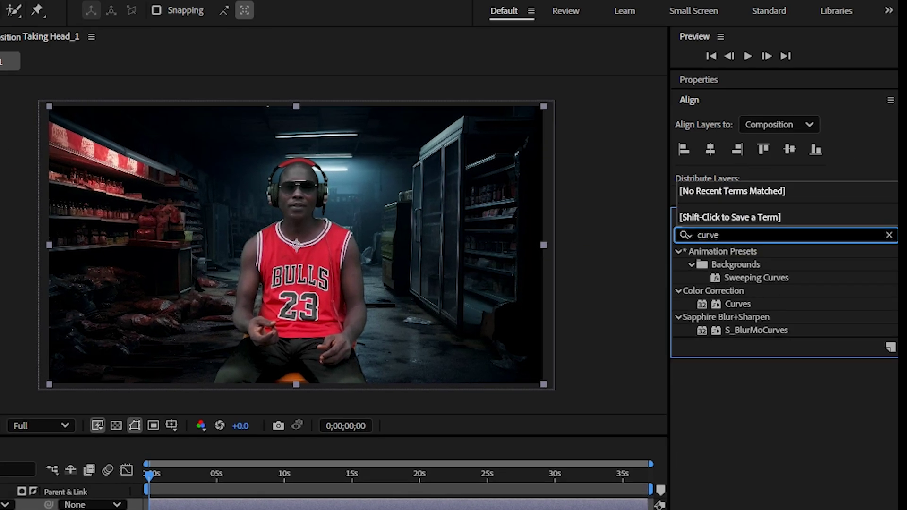
click(732, 306)
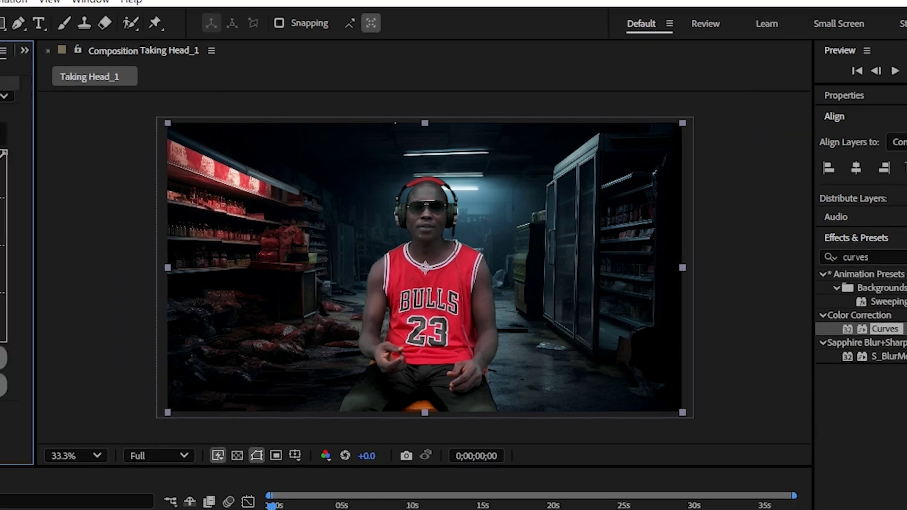
double_click(738, 304)
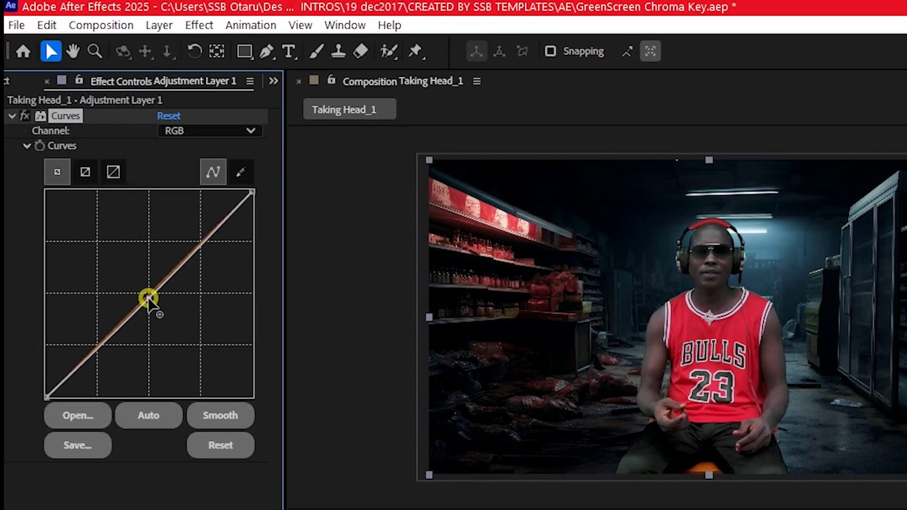
mouse_move(96, 350)
mouse_down()
mouse_move(101, 364)
mouse_move(101, 350)
mouse_up()
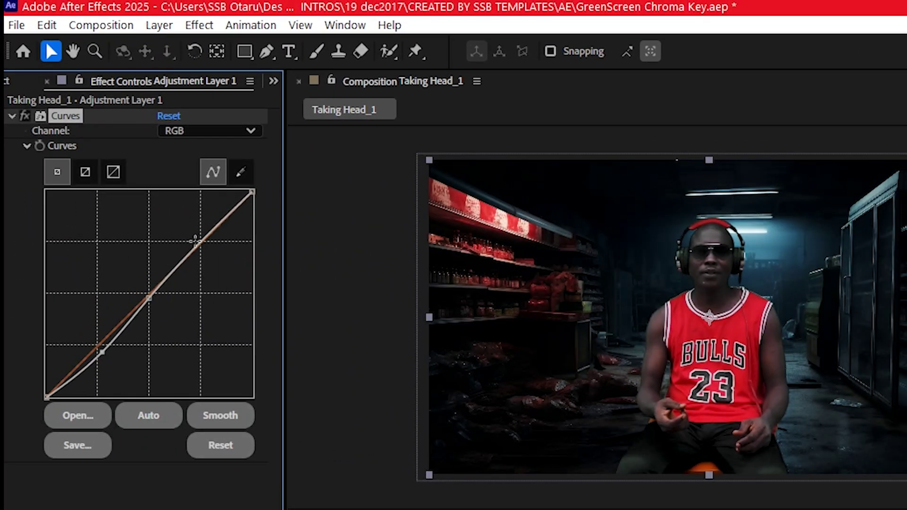